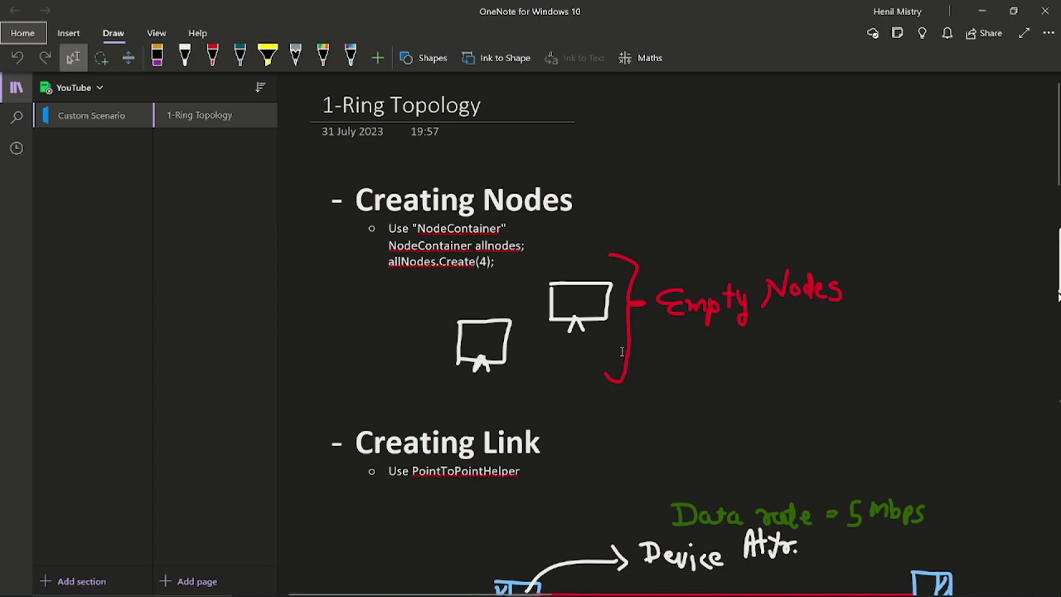
# Look over the Creating Nodes section and highlight its heading
pyautogui.scroll(-15, 622, 351)
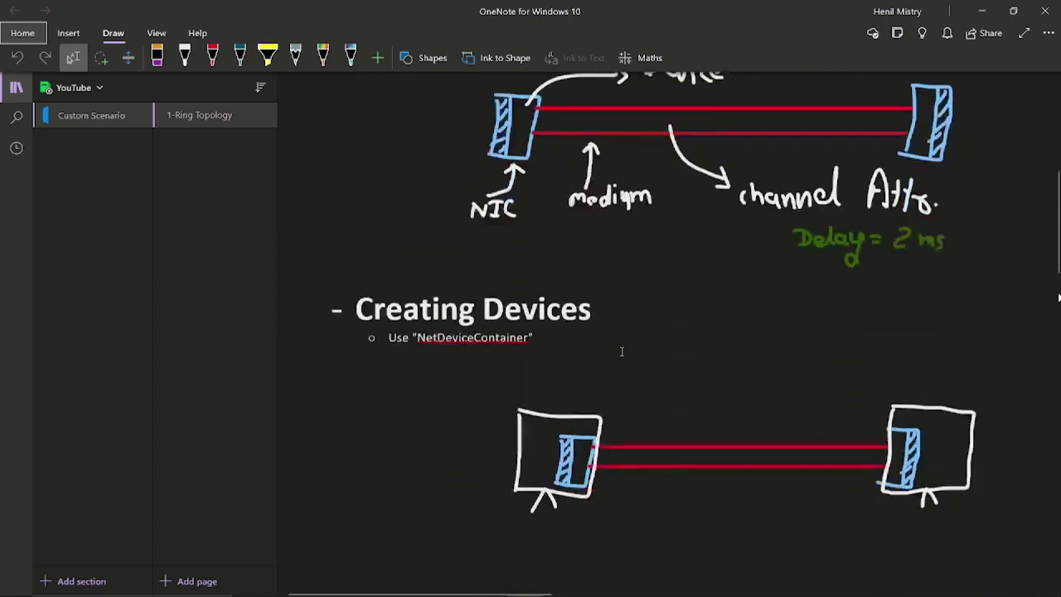
pyautogui.scroll(-8, 622, 352)
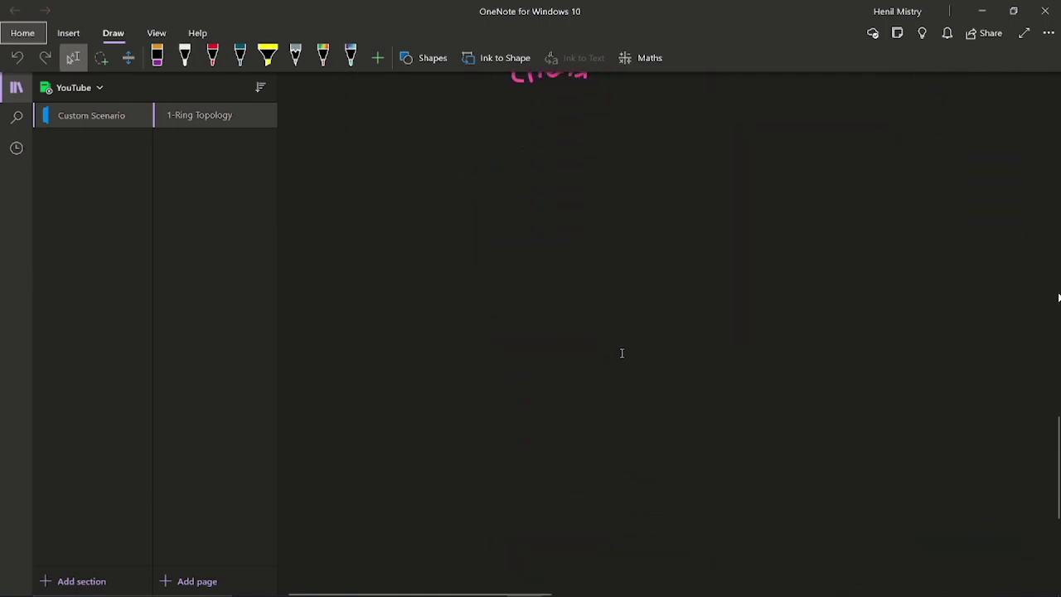
pyautogui.scroll(12, 622, 352)
pyautogui.scroll(10, 622, 354)
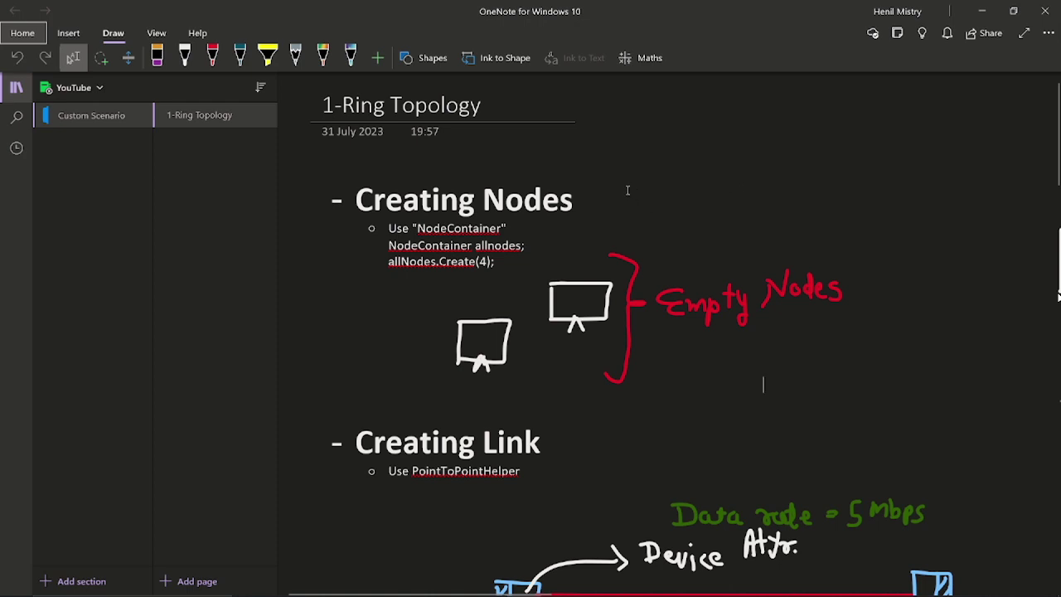
pyautogui.scroll(-1, 628, 191)
pyautogui.scroll(-3, 628, 190)
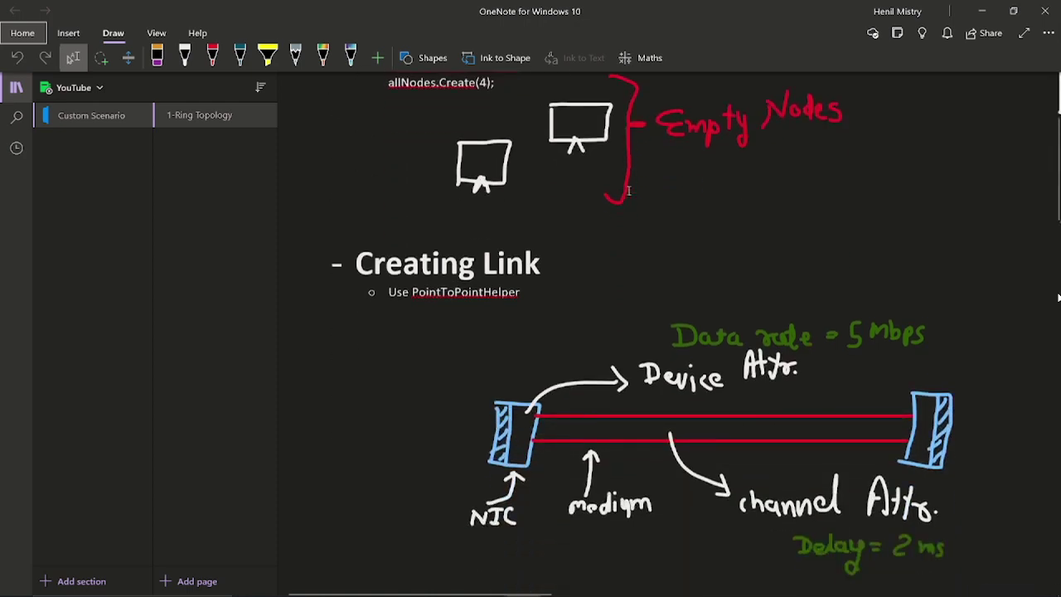
pyautogui.scroll(4, 628, 191)
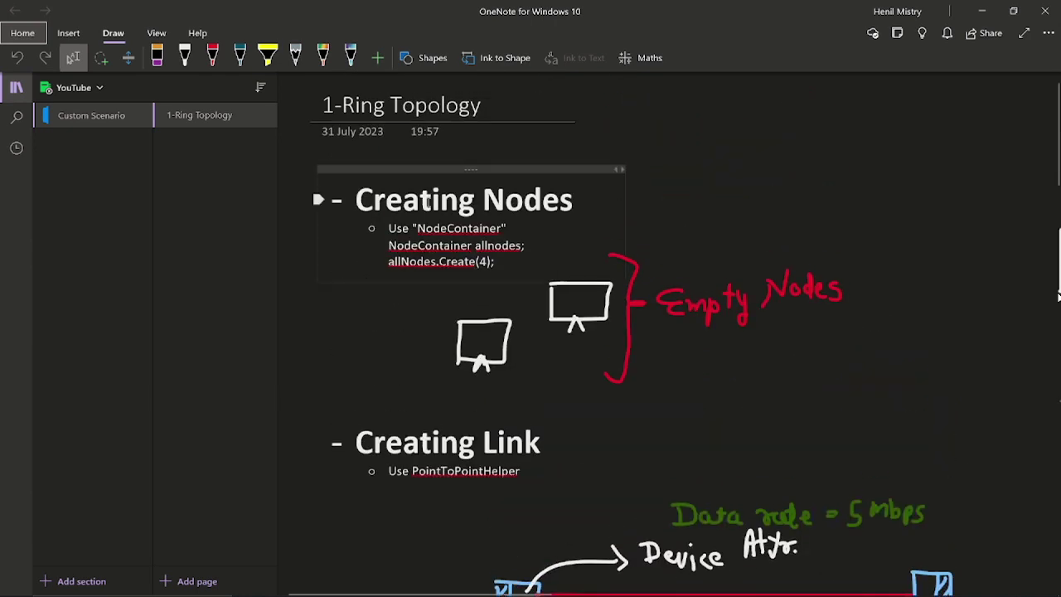
pyautogui.moveTo(354, 202); pyautogui.dragTo(569, 201)
# Highlight the quoted NodeContainer class name in the Creating Nodes notes
pyautogui.scroll(-6, 551, 420)
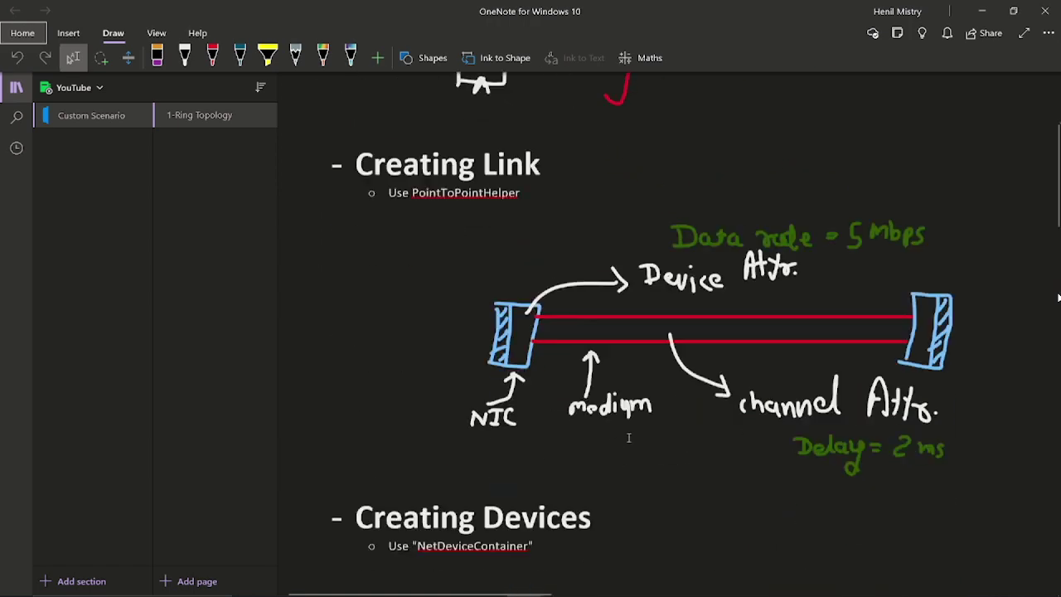
pyautogui.scroll(-4, 571, 313)
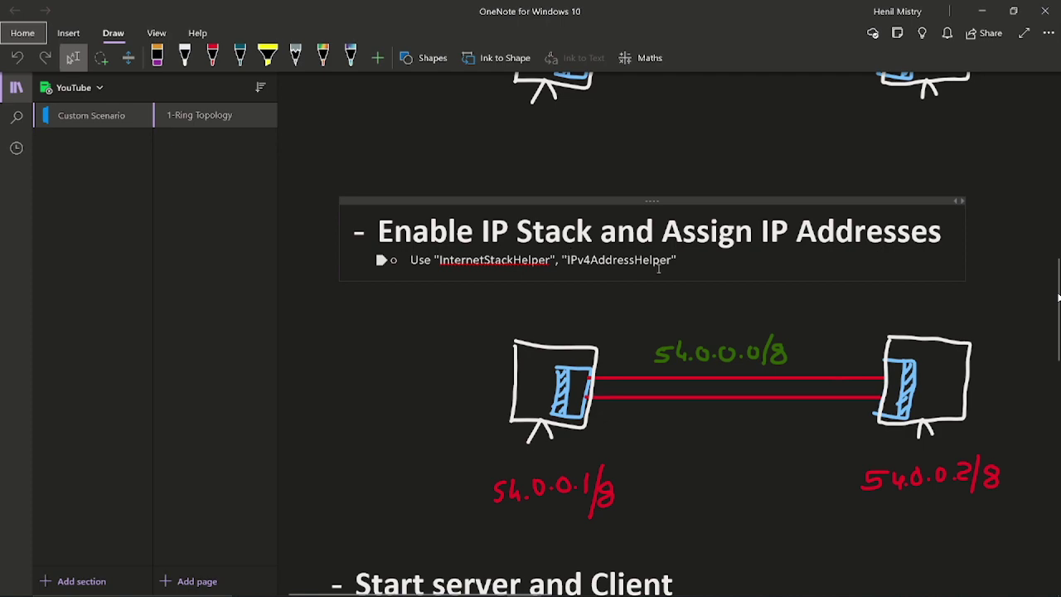
pyautogui.scroll(-5, 658, 273)
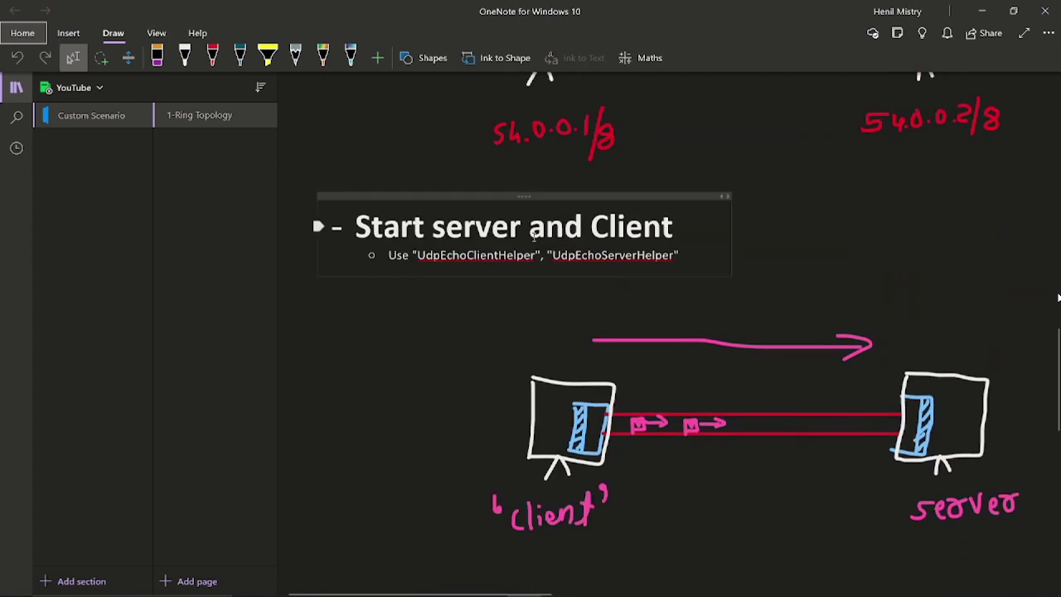
pyautogui.scroll(10, 535, 241)
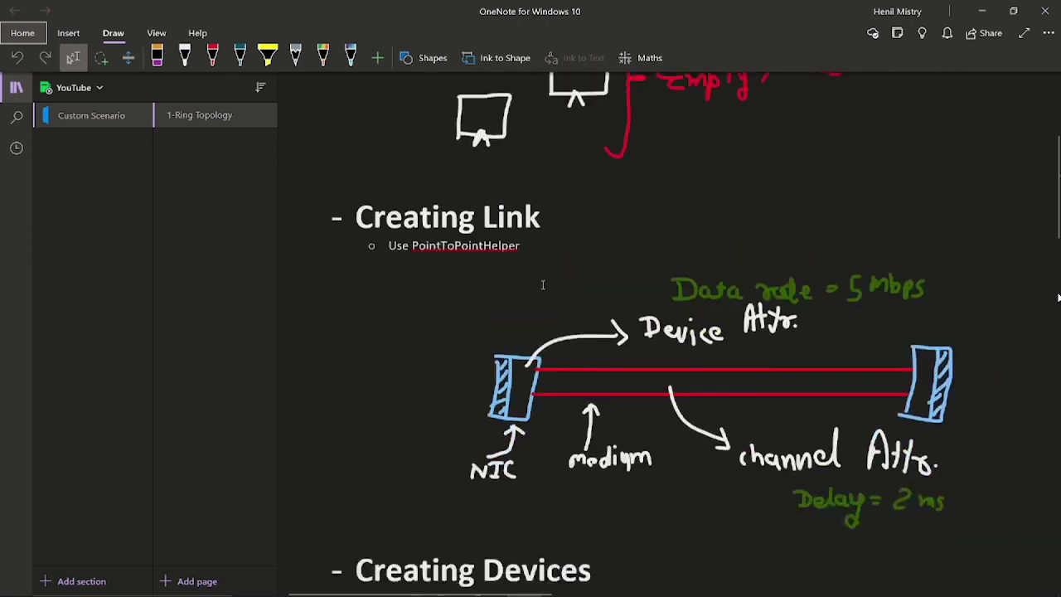
pyautogui.scroll(2, 543, 286)
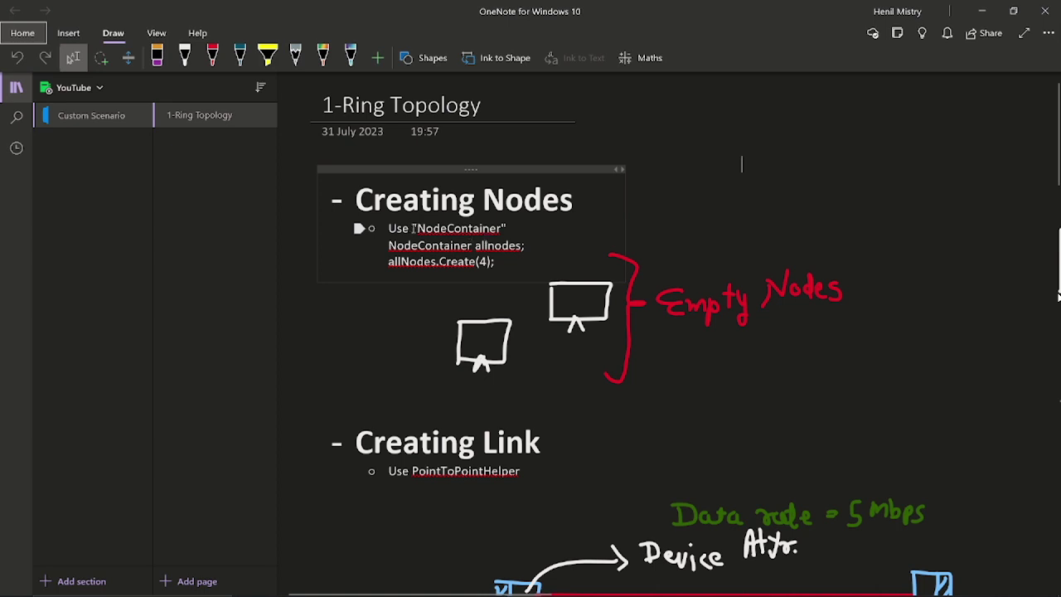
pyautogui.moveTo(412, 229); pyautogui.dragTo(514, 227)
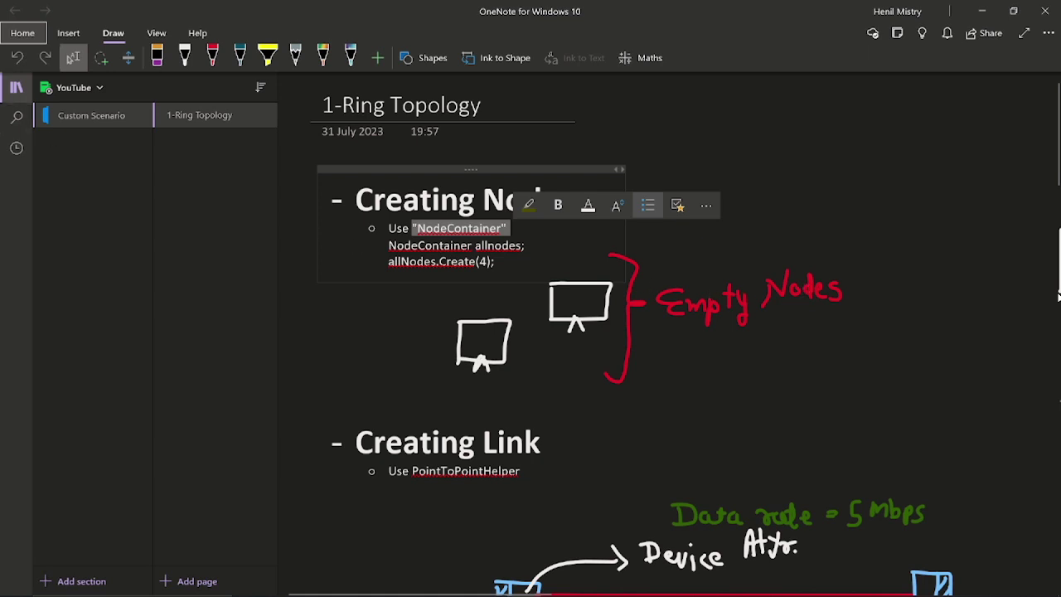
# Hide the section and page lists to widen the page, then move further down
pyautogui.click(27, 97)
pyautogui.scroll(-3, 684, 257)
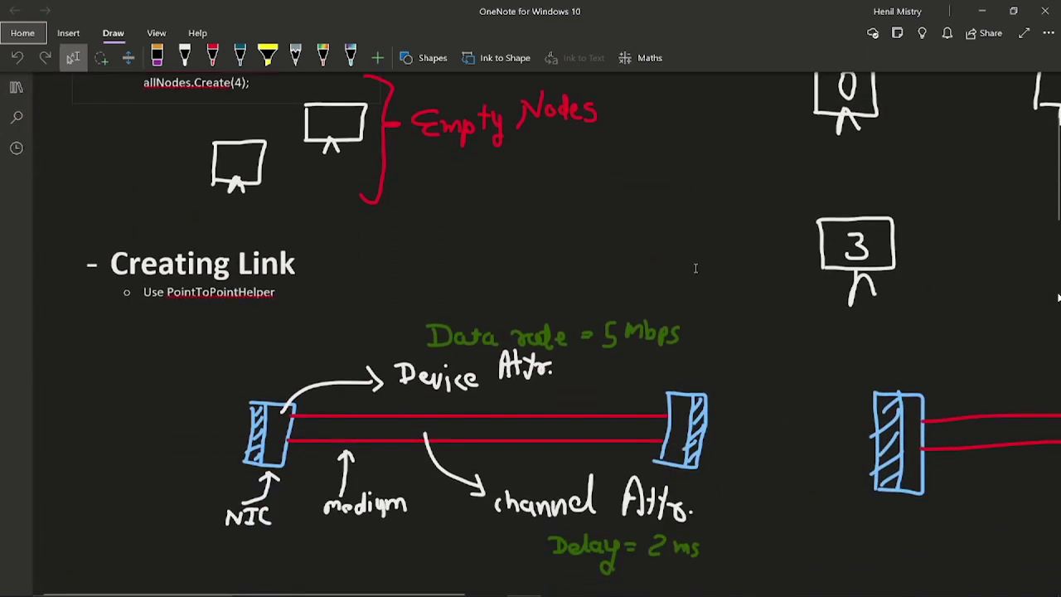
pyautogui.keyDown('ctrl'); pyautogui.scroll(-3, 667, 272); pyautogui.keyUp('ctrl')
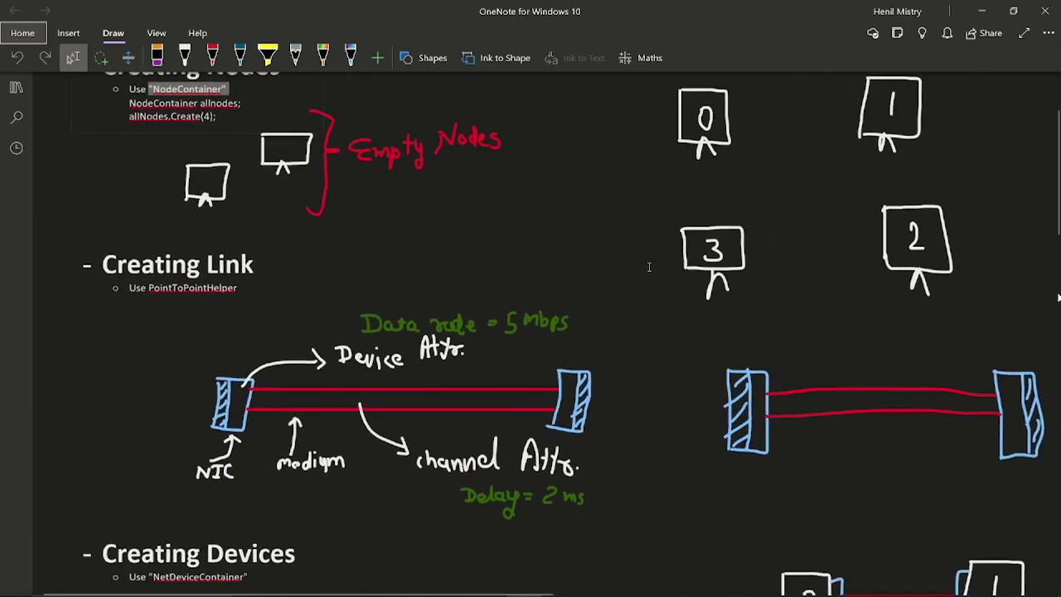
pyautogui.keyDown('ctrl'); pyautogui.scroll(-2, 1059, 297); pyautogui.keyUp('ctrl')
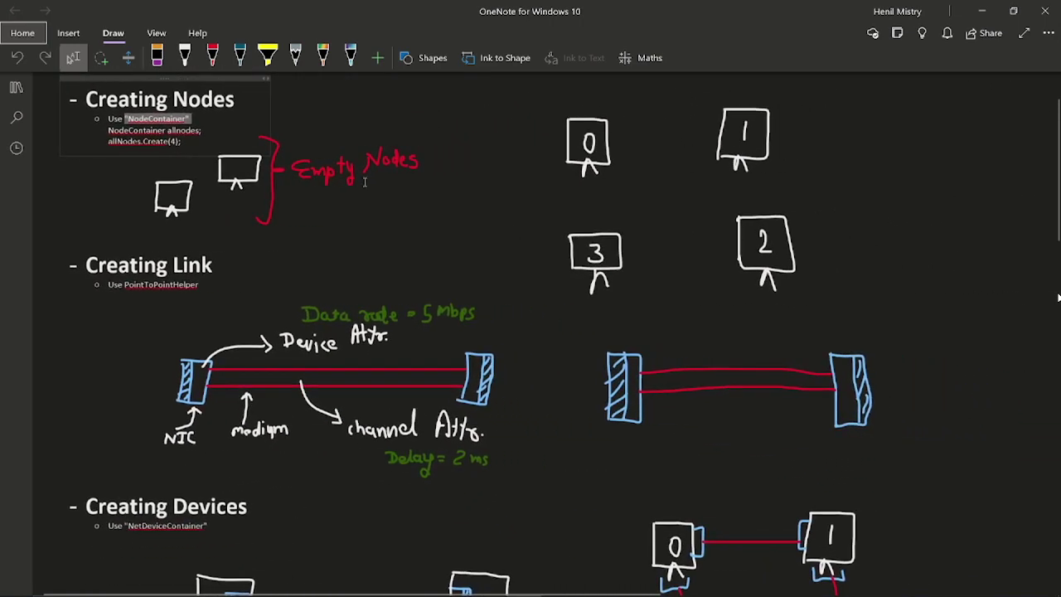
# Select and then deselect the NodeContainer code lines, ending at the Creating Devices ring of nodes 0–3
pyautogui.click(410, 119)
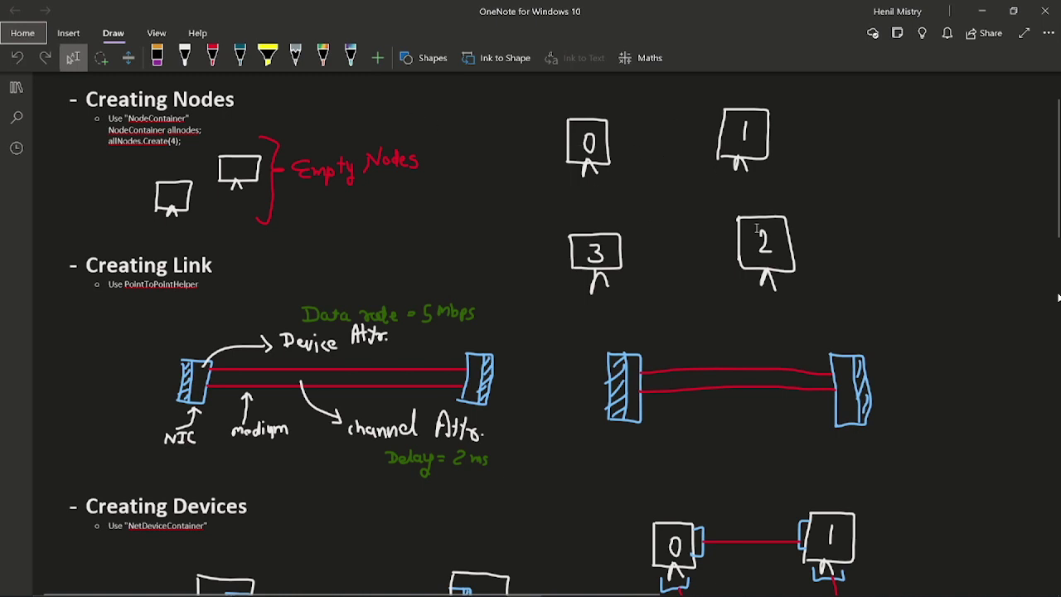
pyautogui.moveTo(182, 141); pyautogui.dragTo(107, 130)
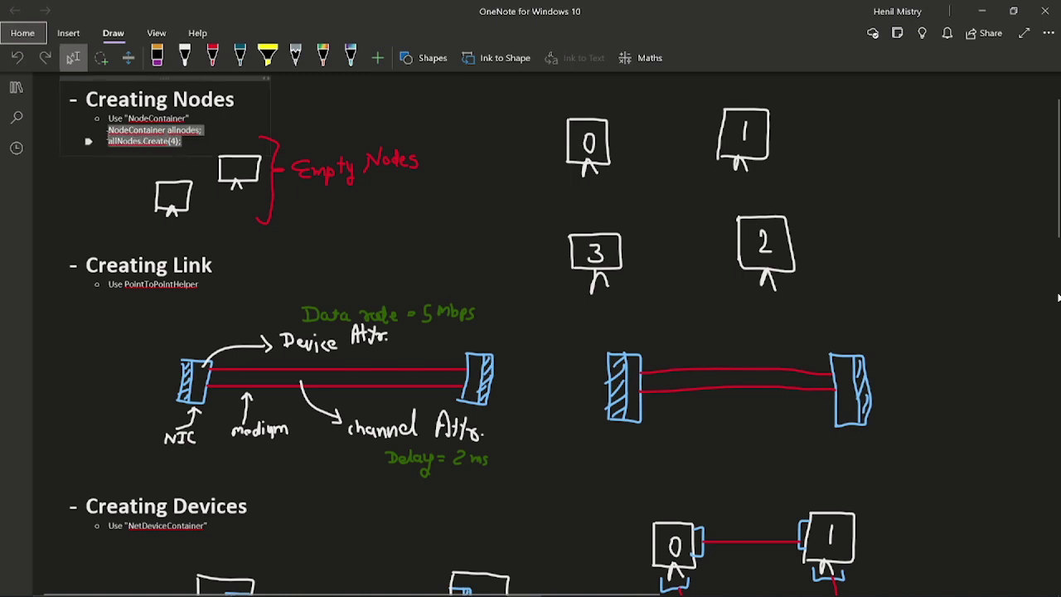
pyautogui.click(405, 207)
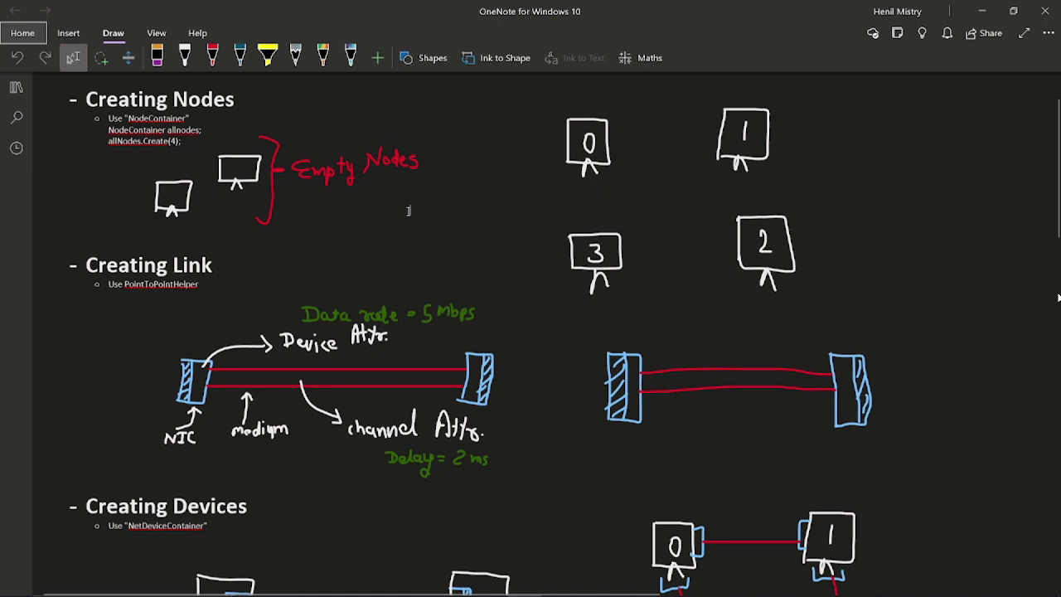
pyautogui.scroll(1, 408, 210)
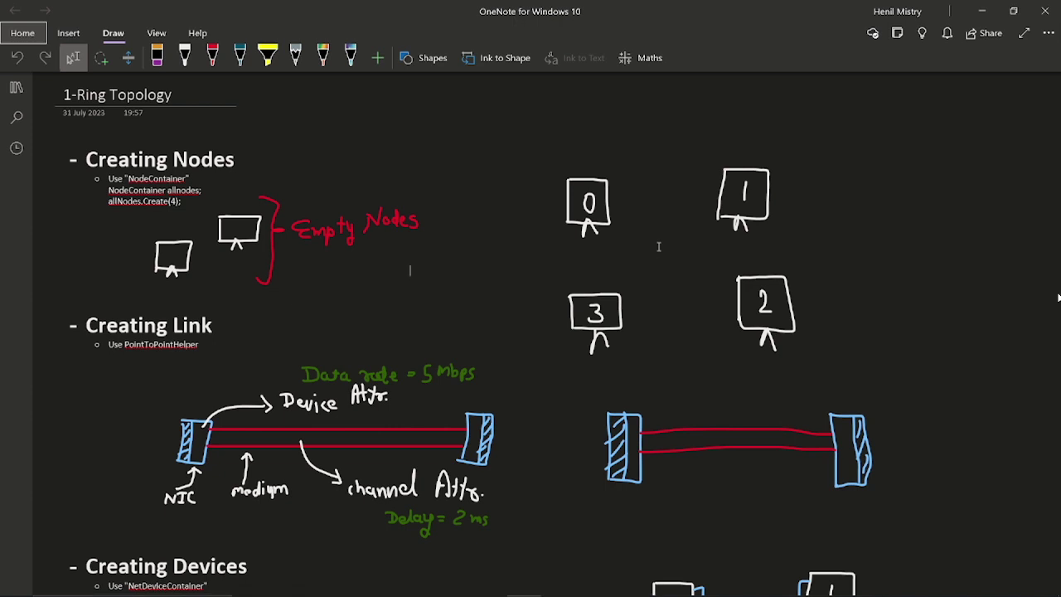
pyautogui.scroll(-3, 650, 277)
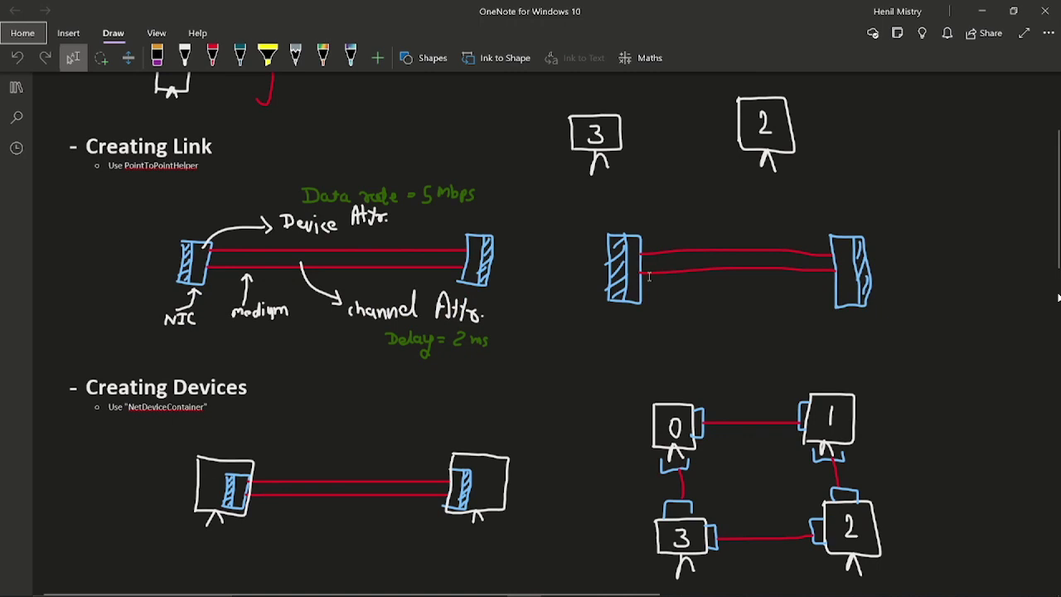
# Bring up the Enable IP Stack section whose ring links are labelled 54.0.0.0/8 through 57.0.0.0/8
pyautogui.scroll(1, 643, 271)
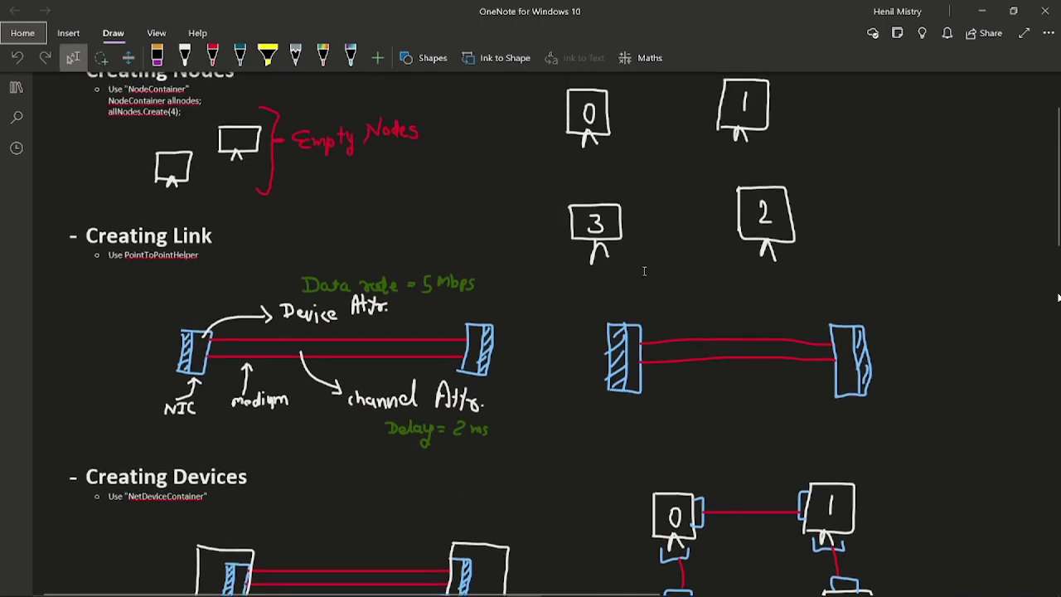
pyautogui.scroll(1, 643, 271)
pyautogui.scroll(-1, 641, 273)
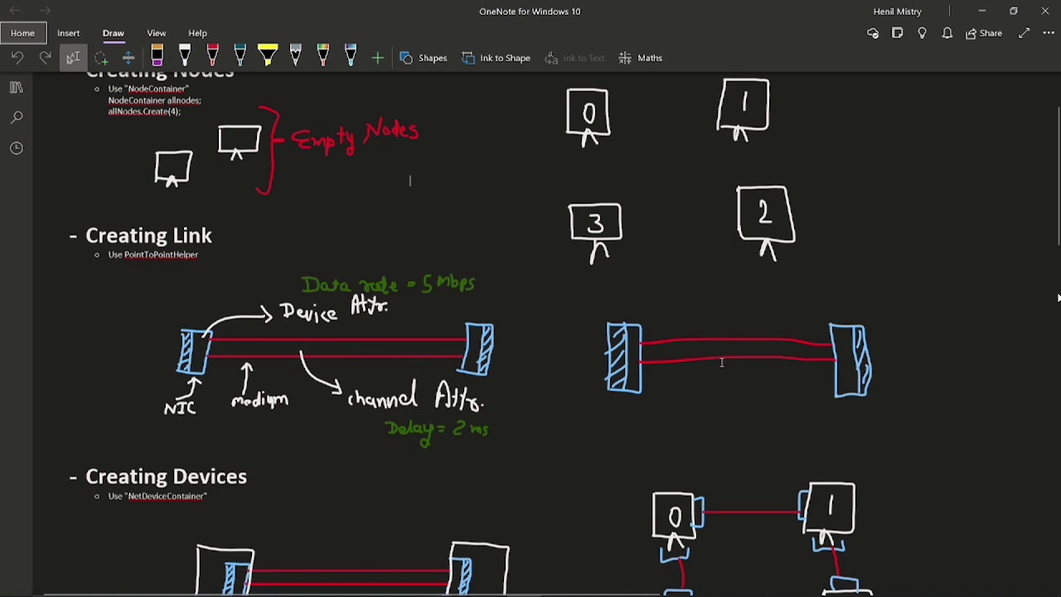
pyautogui.scroll(-5, 728, 363)
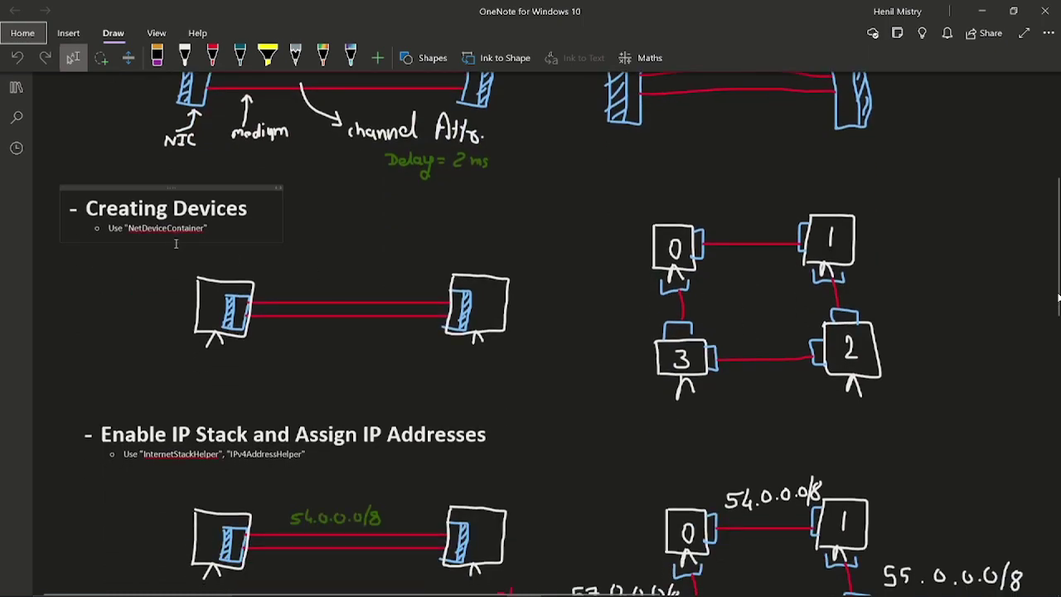
pyautogui.scroll(5, 672, 263)
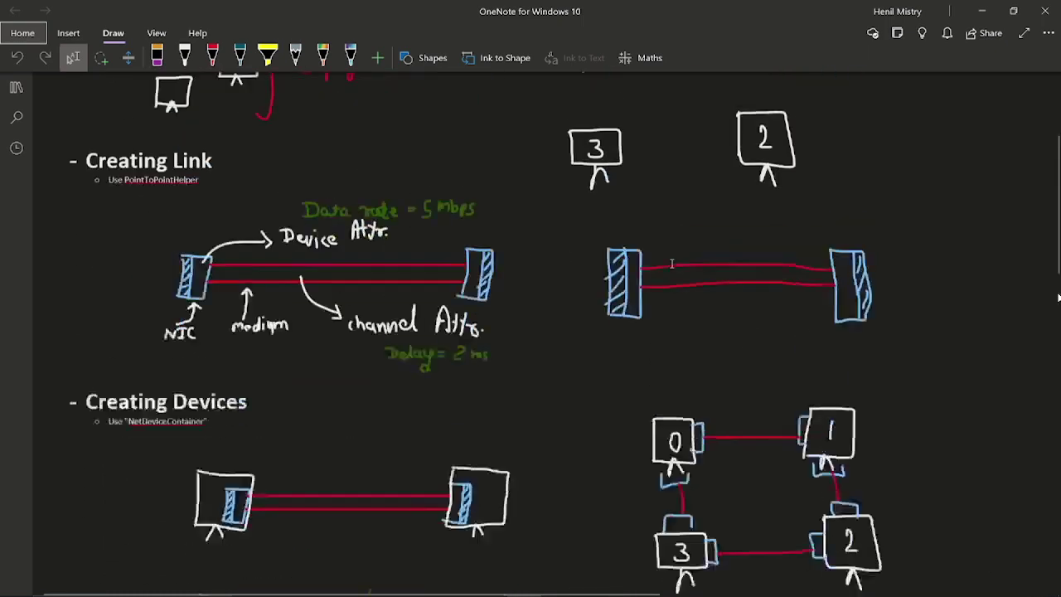
pyautogui.scroll(-5, 701, 358)
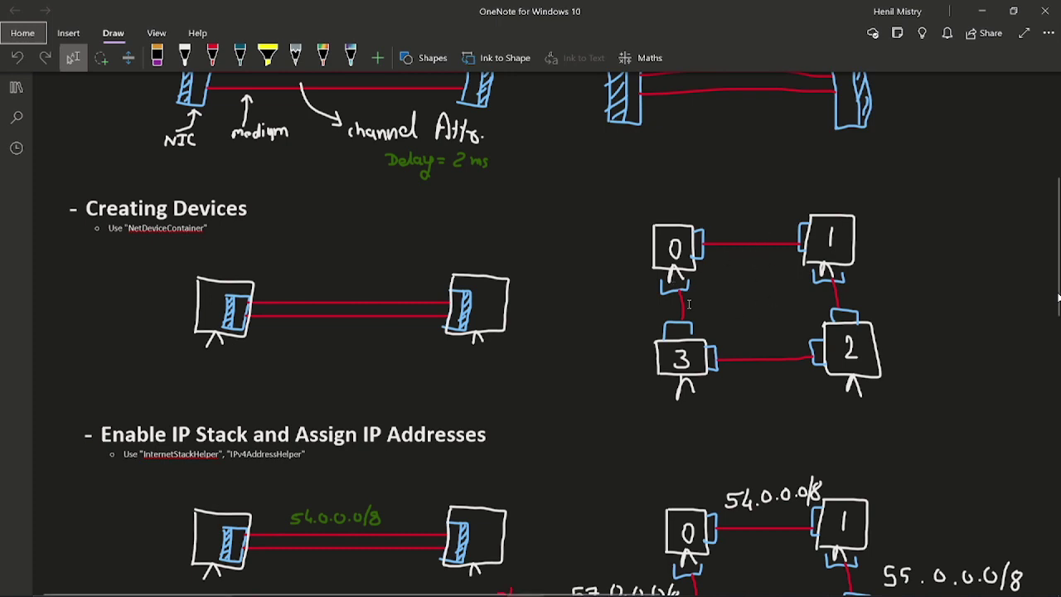
pyautogui.scroll(2, 738, 265)
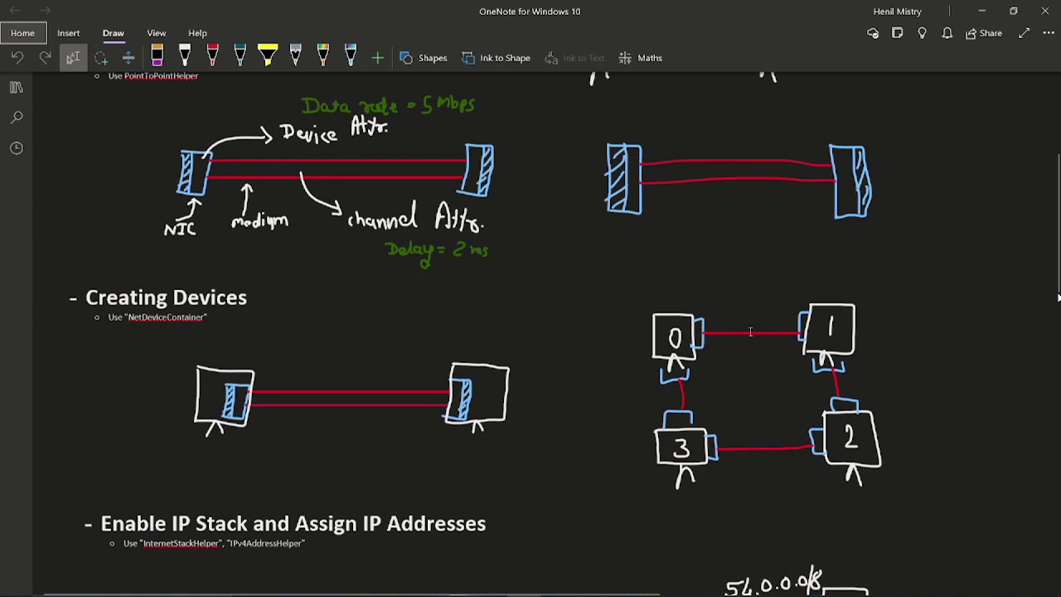
pyautogui.scroll(-2, 719, 362)
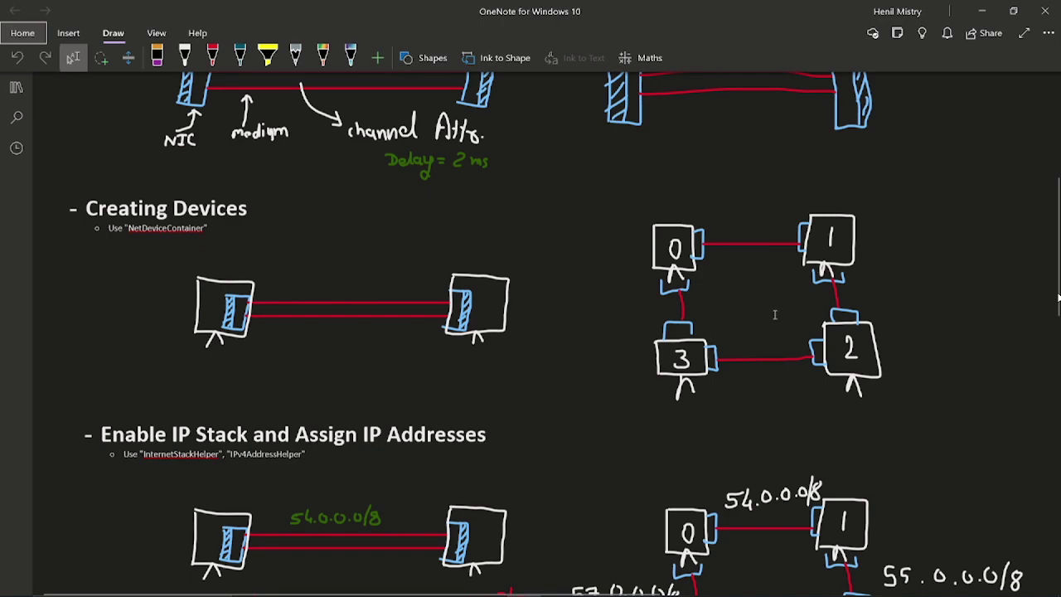
pyautogui.scroll(3, 782, 310)
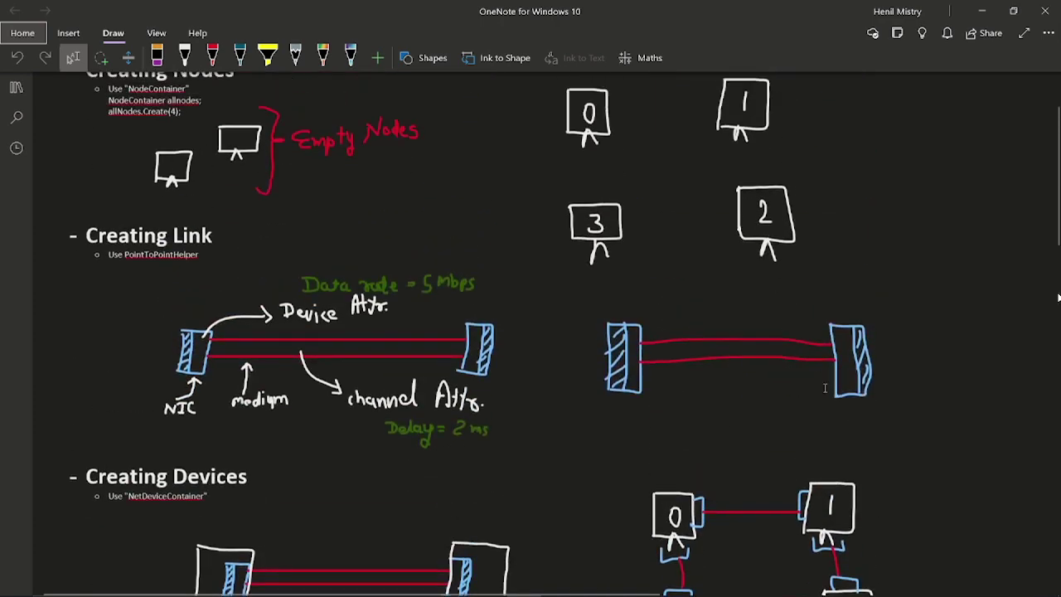
pyautogui.scroll(-5, 827, 398)
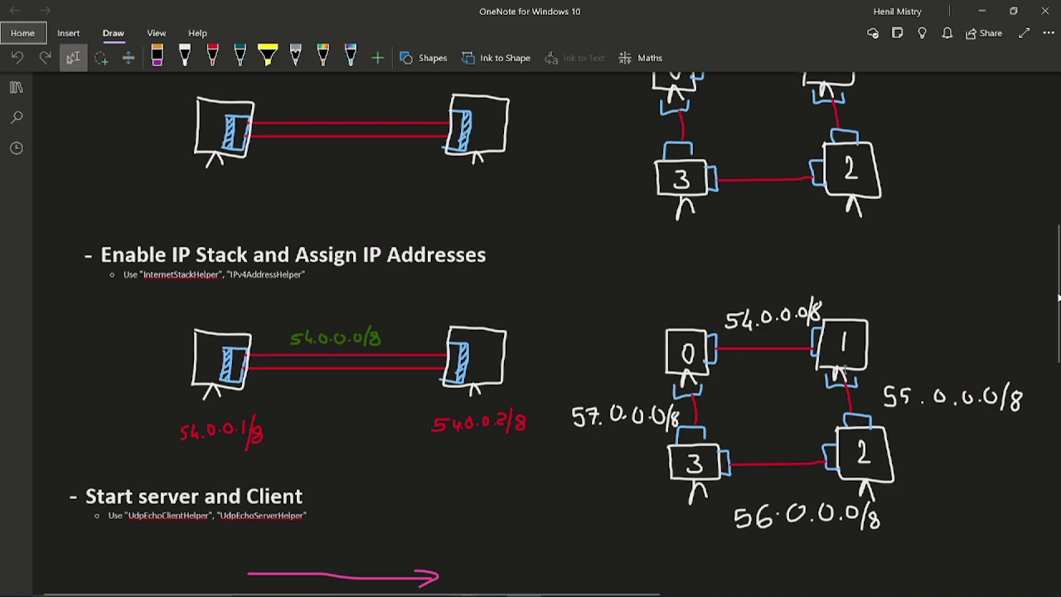
# Bring up the UdpEchoClientHelper and UdpEchoServerHelper notes beside the sketch labelled client and server
pyautogui.scroll(2, 839, 367)
pyautogui.scroll(-2, 838, 367)
pyautogui.scroll(1, 845, 365)
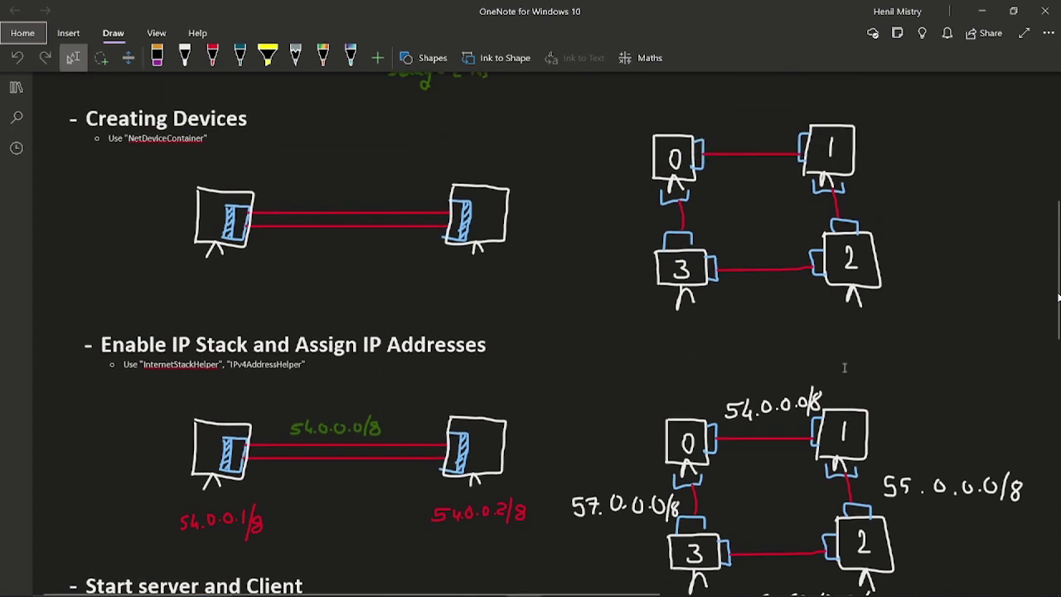
pyautogui.scroll(-2, 844, 366)
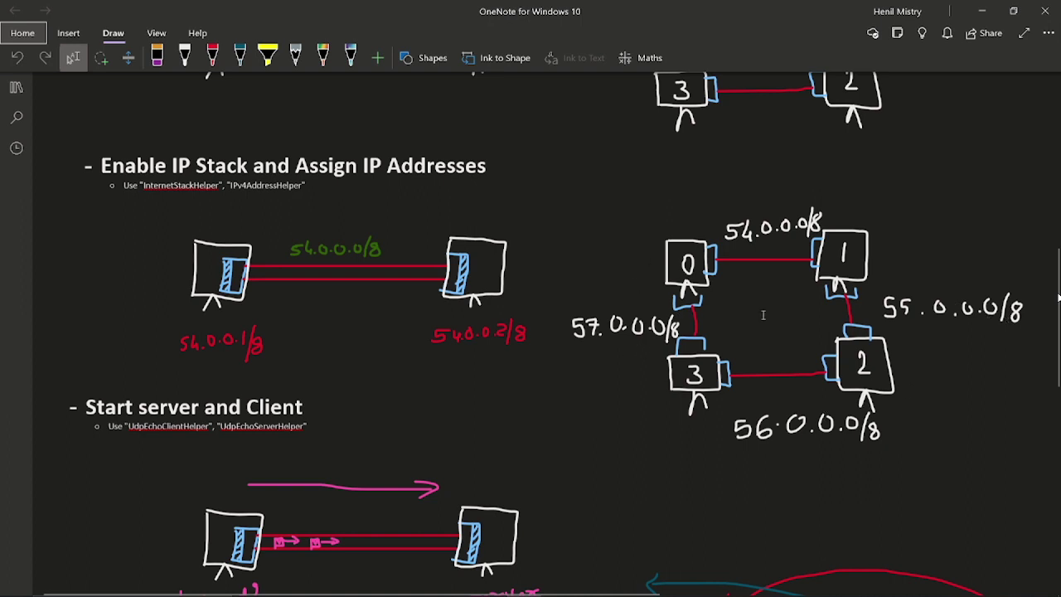
pyautogui.scroll(3, 762, 309)
pyautogui.scroll(-4, 761, 263)
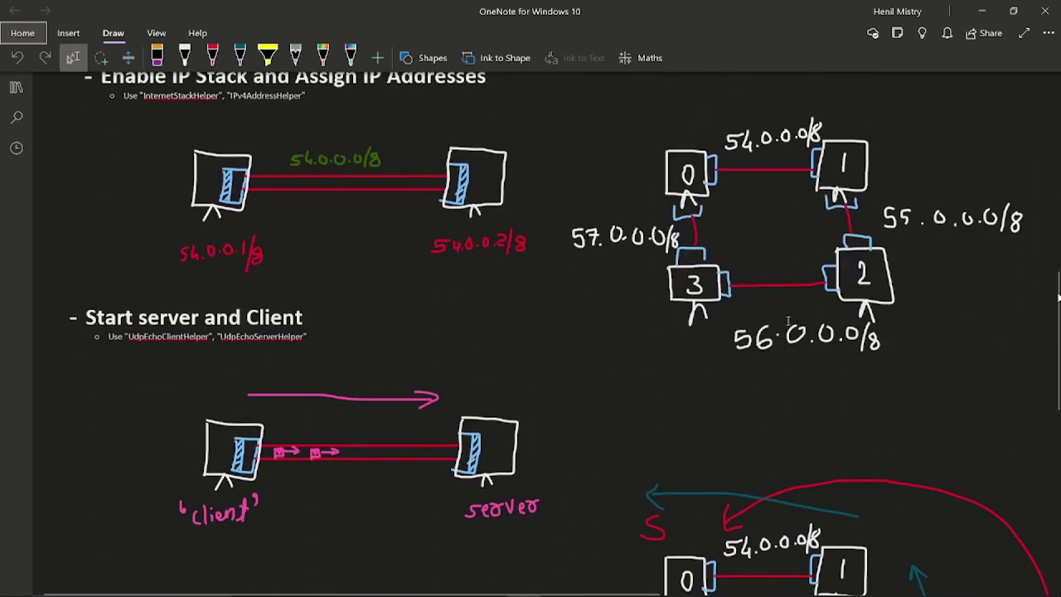
# View the ring with S/C arrows, then return to the Creating Link sketch annotated 'Delay = 2 ms'
pyautogui.scroll(-4, 792, 323)
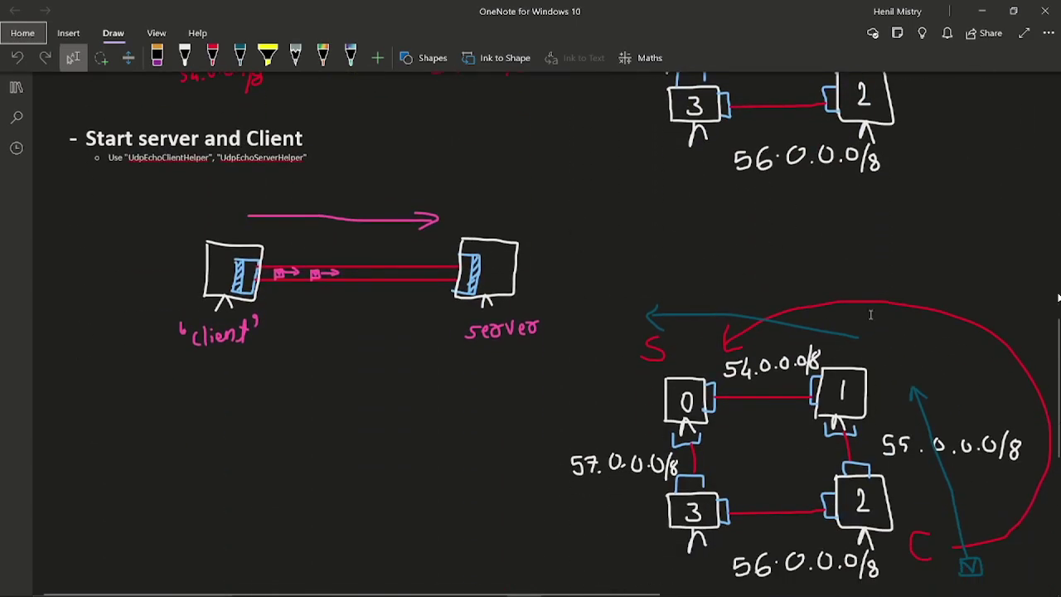
pyautogui.scroll(-2, 872, 314)
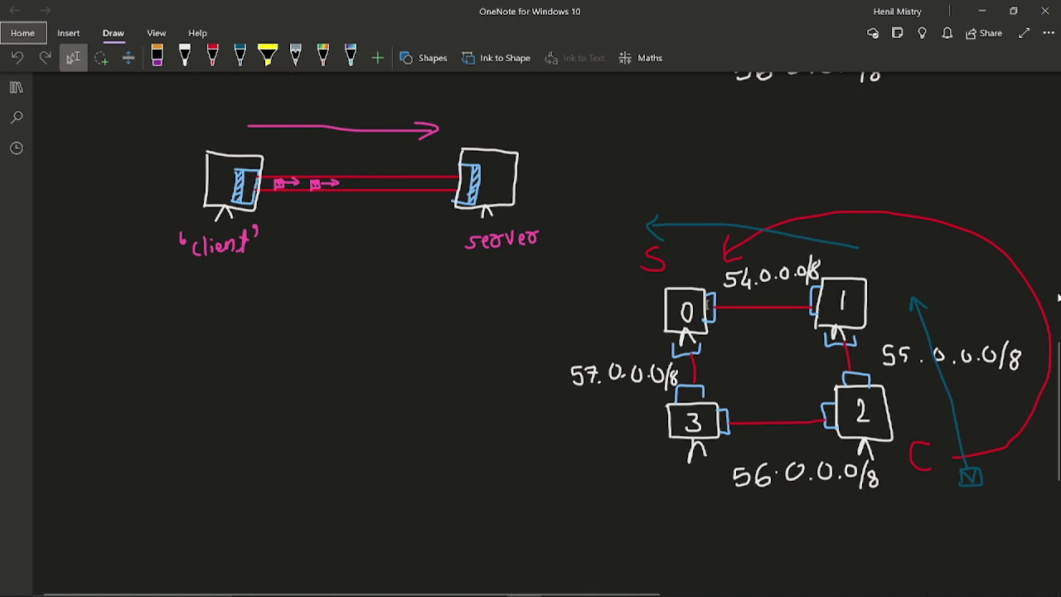
pyautogui.scroll(1, 700, 301)
pyautogui.scroll(15, 699, 301)
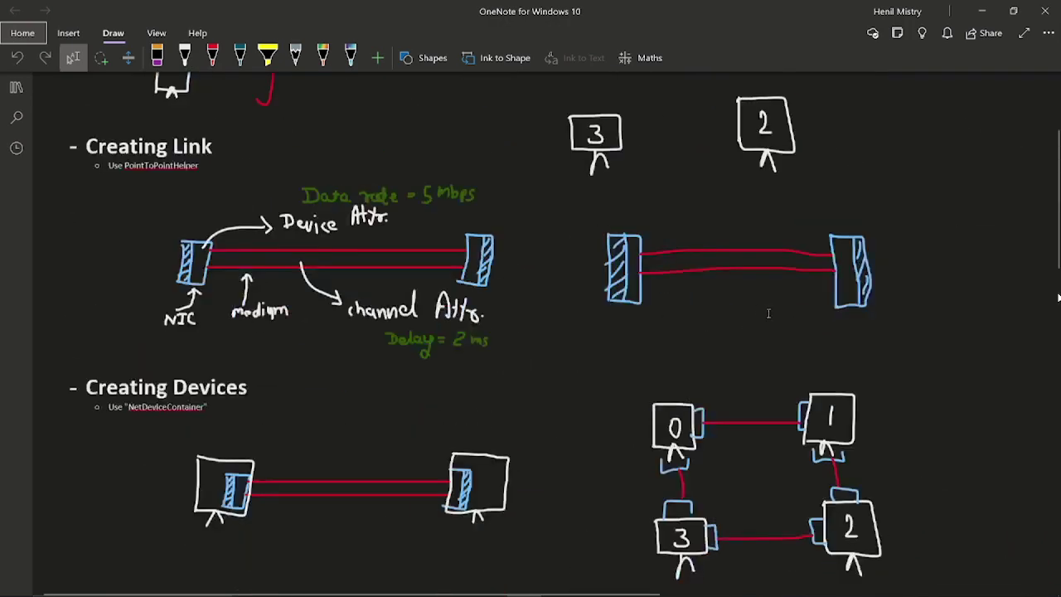